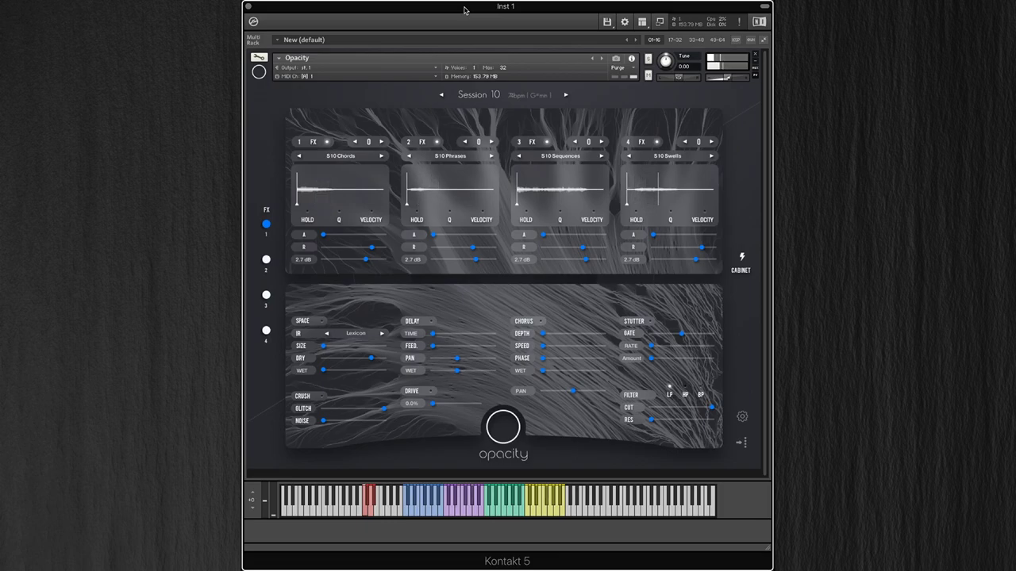
Return Opacity to the Session 01 preset, briefly checking the session list
left_click(565, 95)
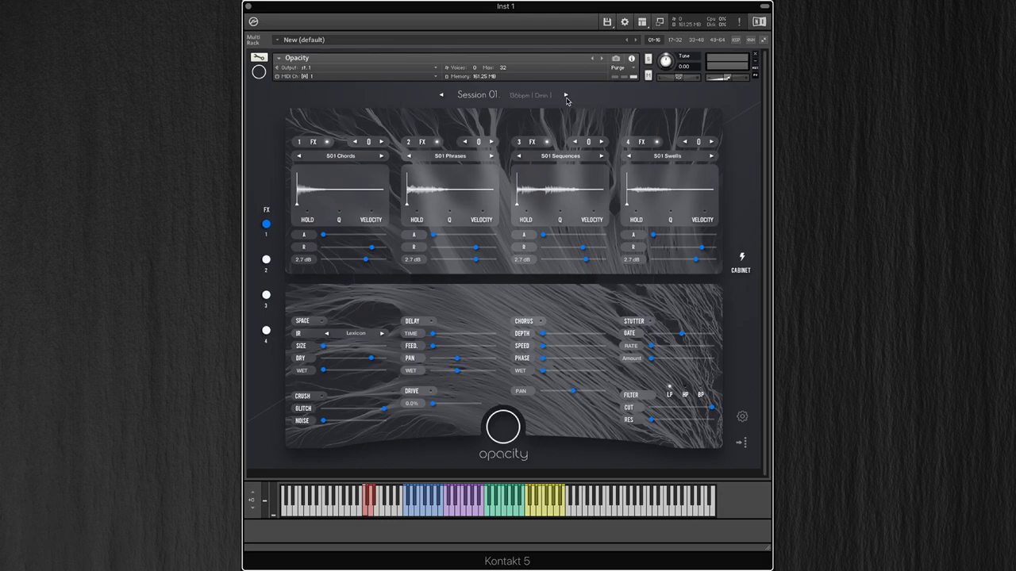
left_click(486, 94)
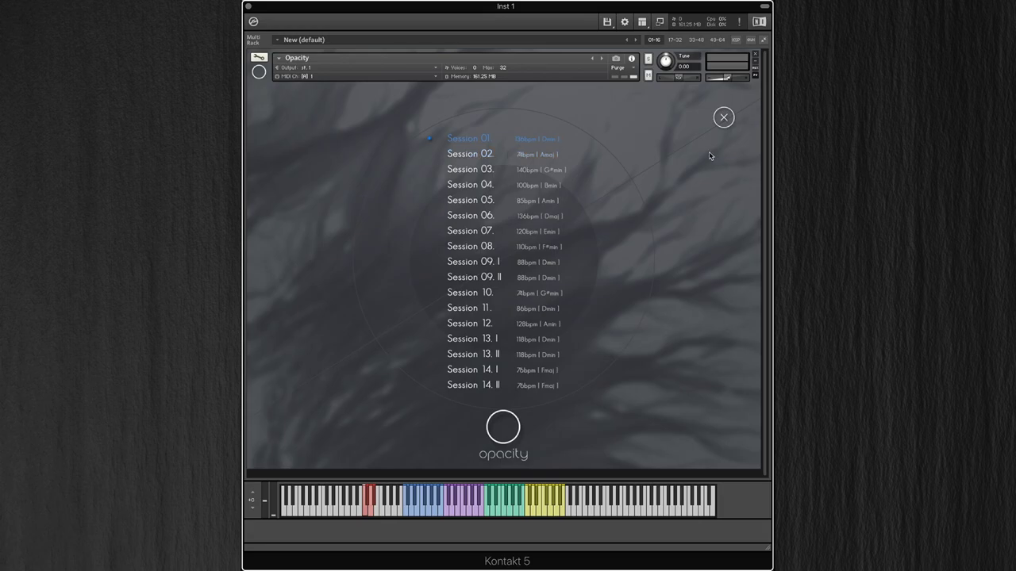
left_click(729, 123)
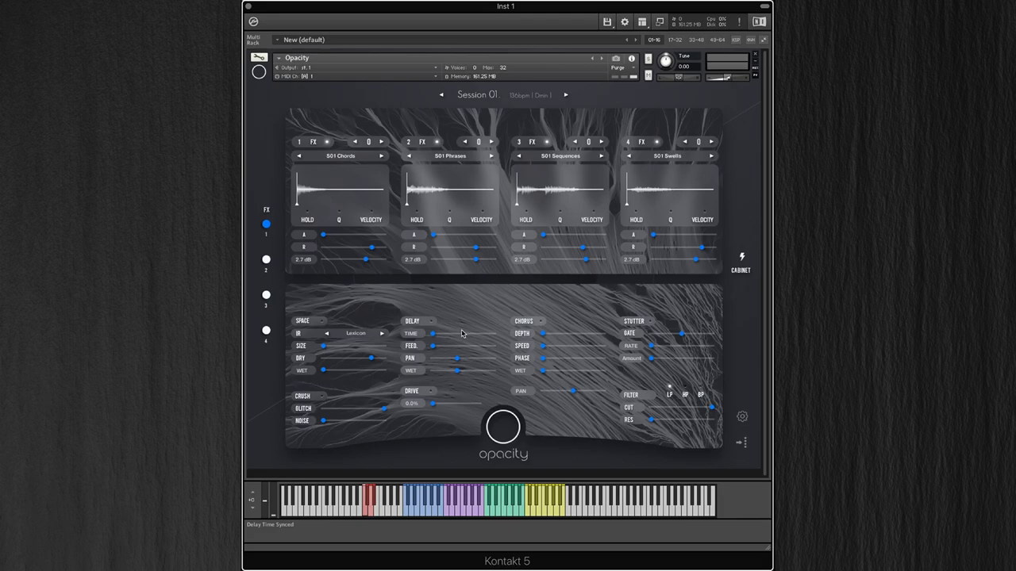
Load Session 06 Chords into layer one, leaving the other layers on Session 01
left_click(343, 156)
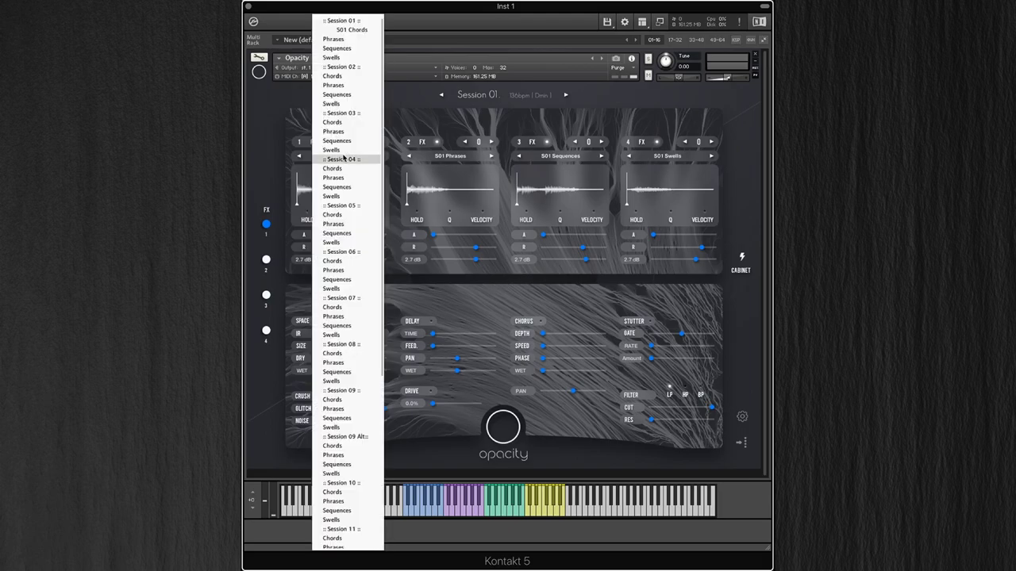
left_click(342, 262)
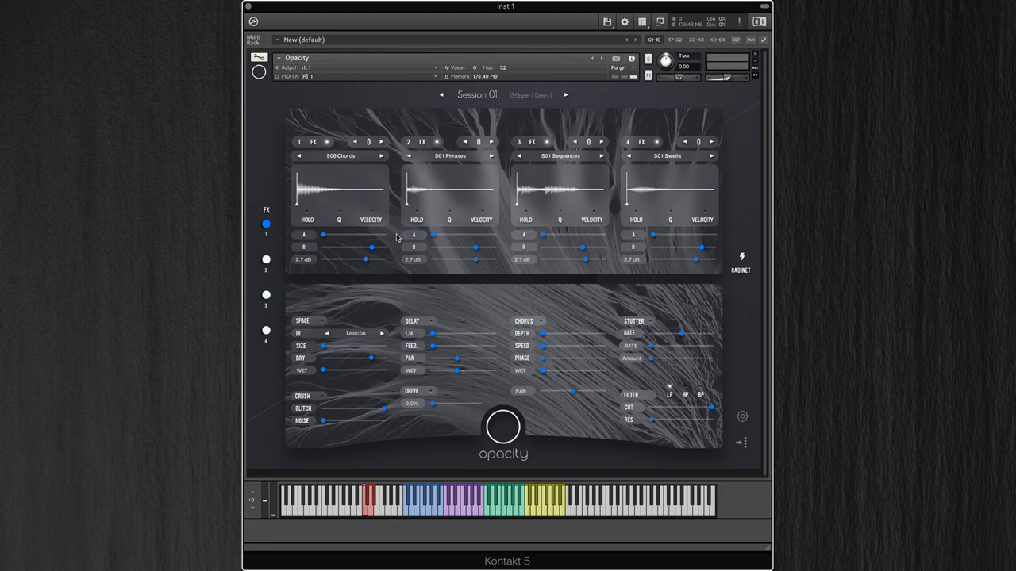
left_click(266, 259)
left_click(266, 295)
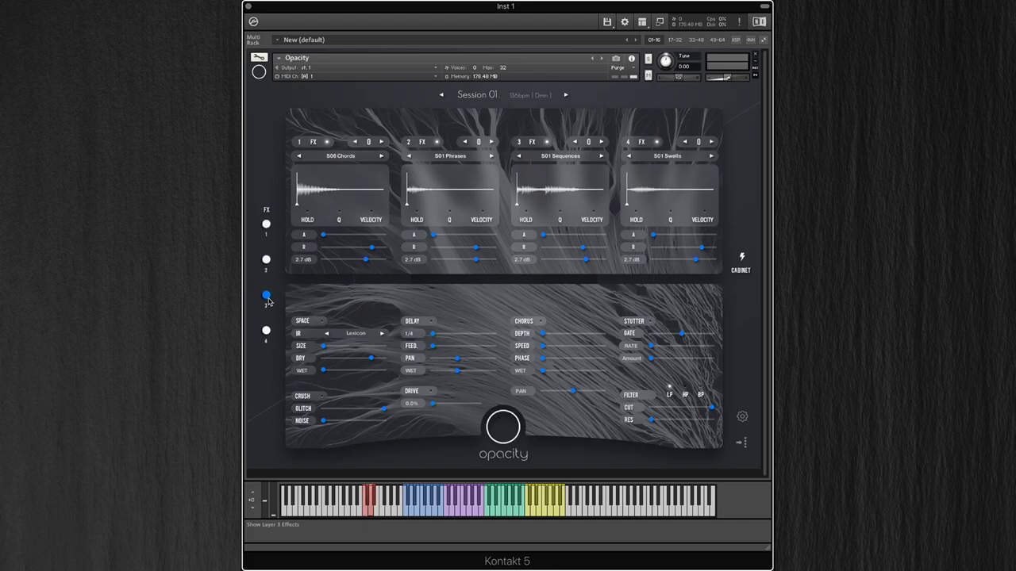
left_click(266, 332)
left_click(266, 225)
left_click(349, 334)
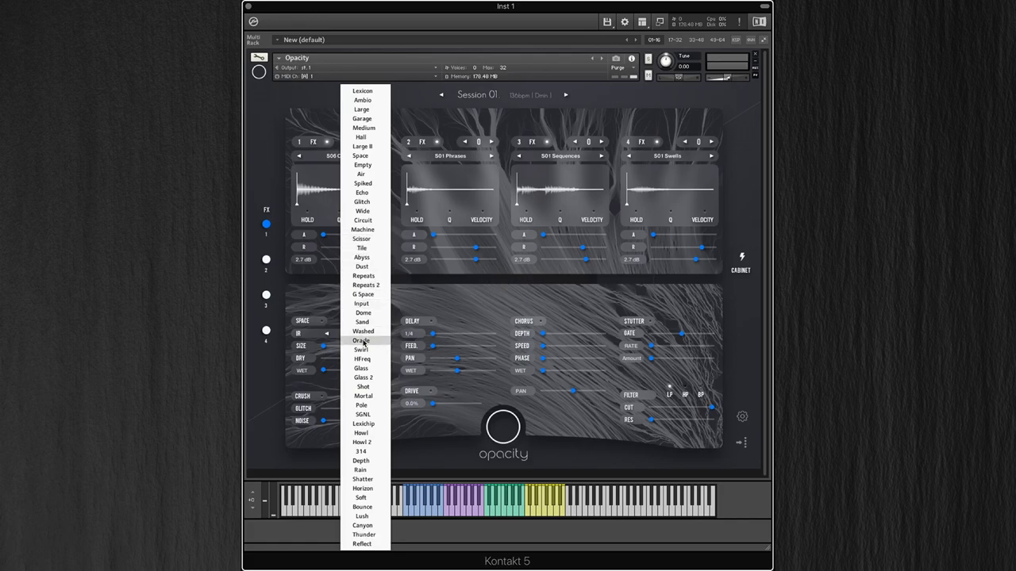
left_click(420, 296)
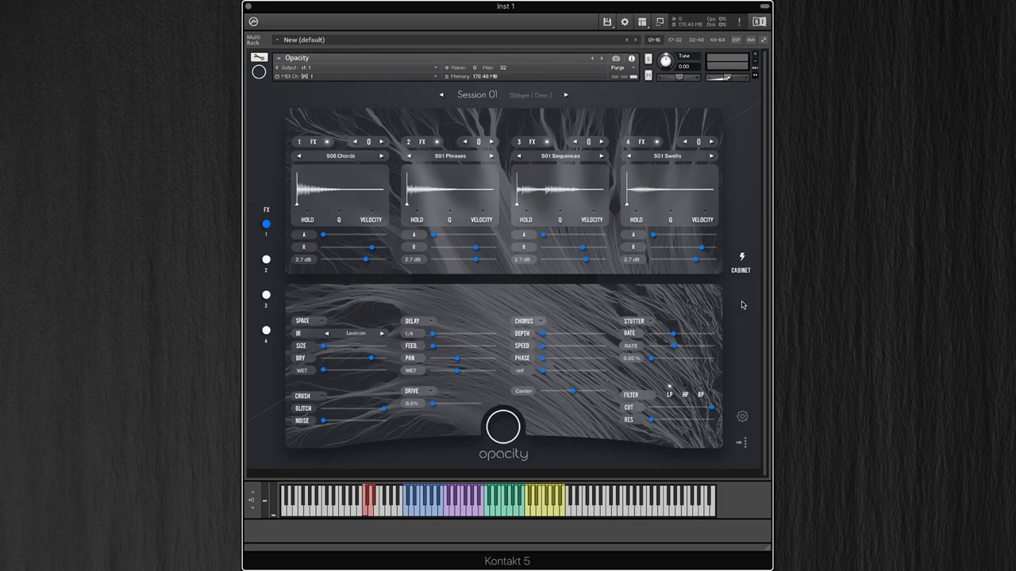
Switch the guitar cabinet from Chief V-30 to the 4x10 Bass-MR model
left_click(742, 262)
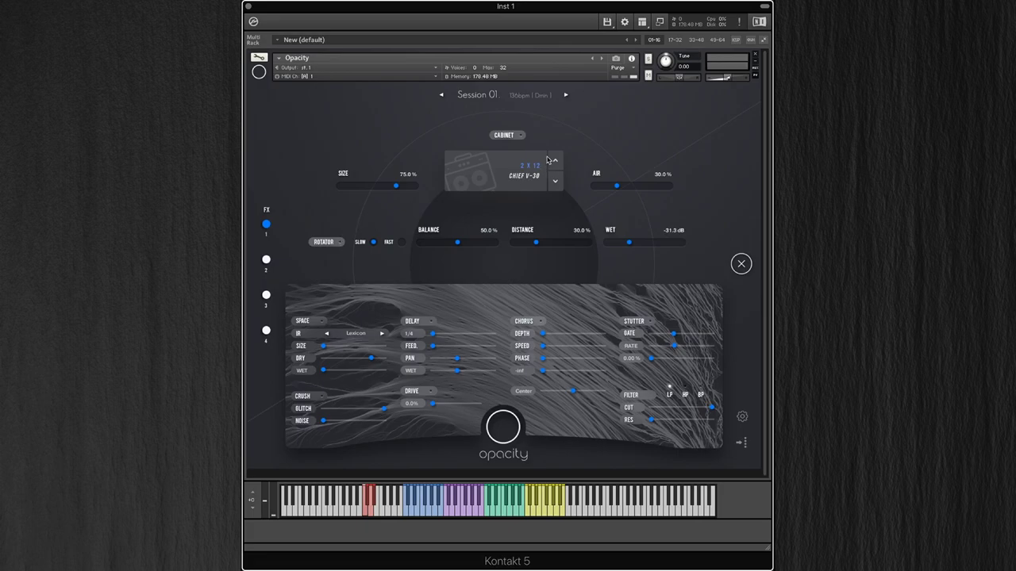
left_click(555, 182)
left_click(555, 183)
left_click(740, 263)
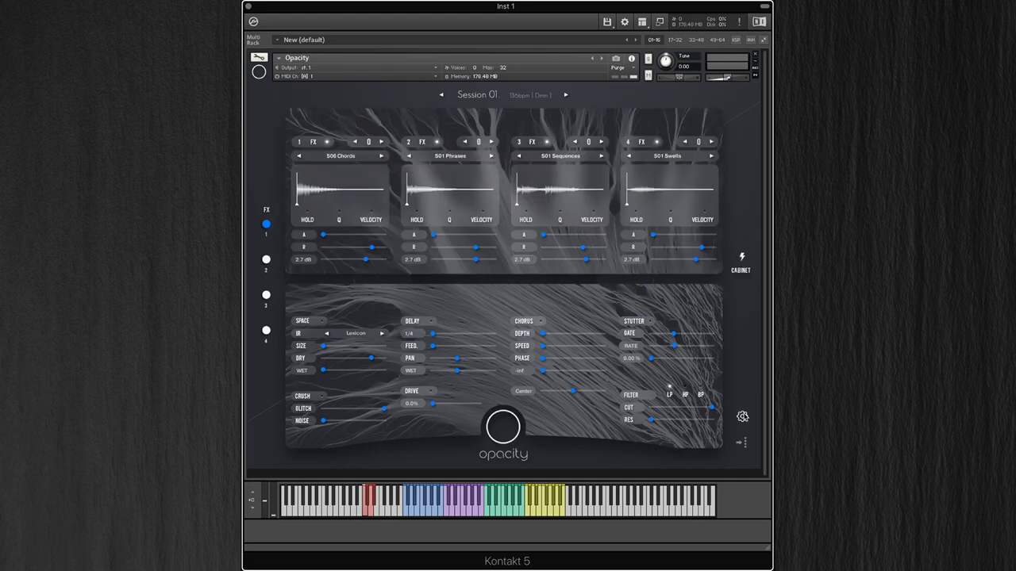
left_click(742, 416)
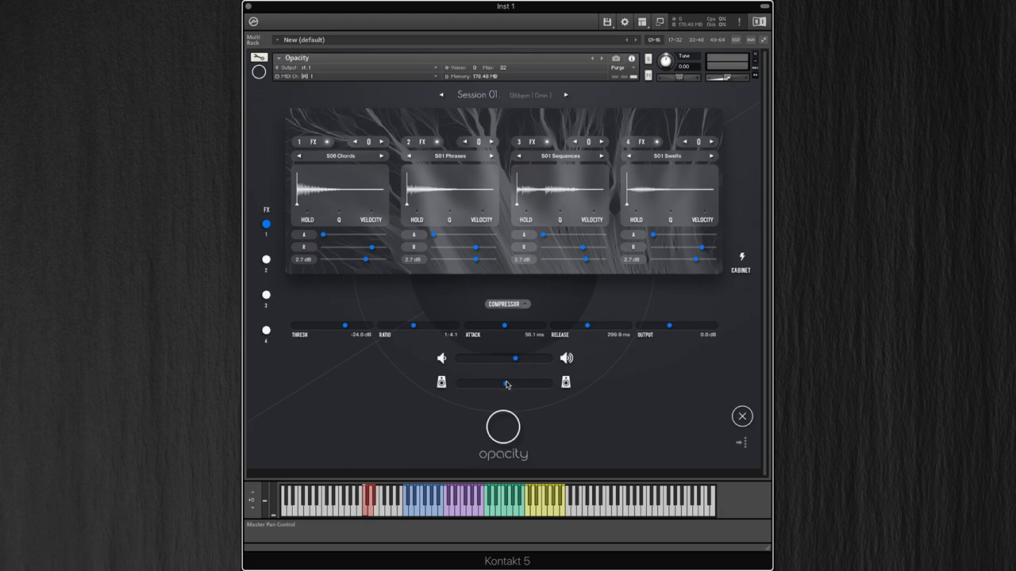
left_click(742, 416)
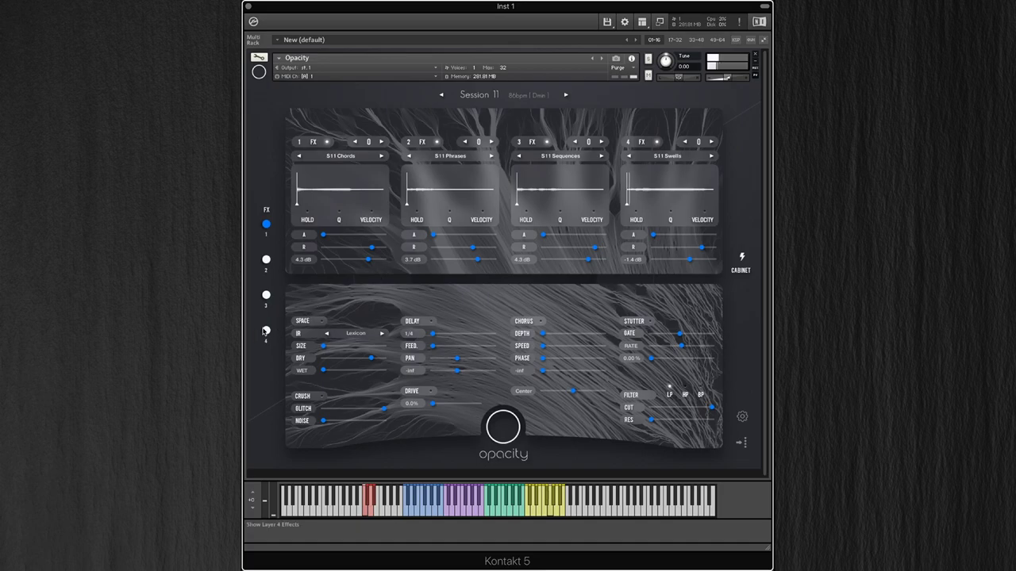
Set layer 4's drive to about 20% and enable layer 1's stutter at 38.6%
left_click(266, 331)
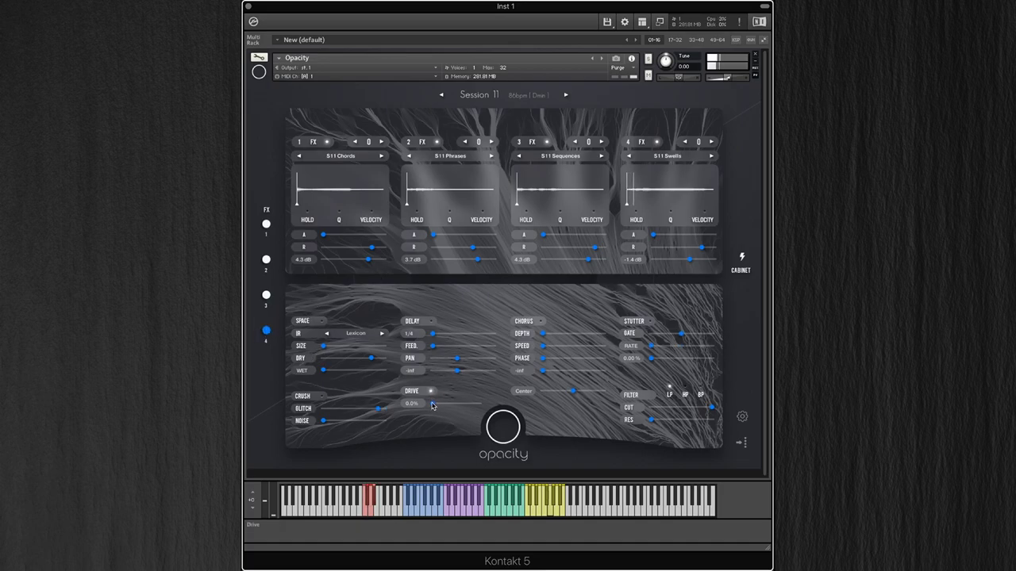
left_click_drag(433, 406, 446, 406)
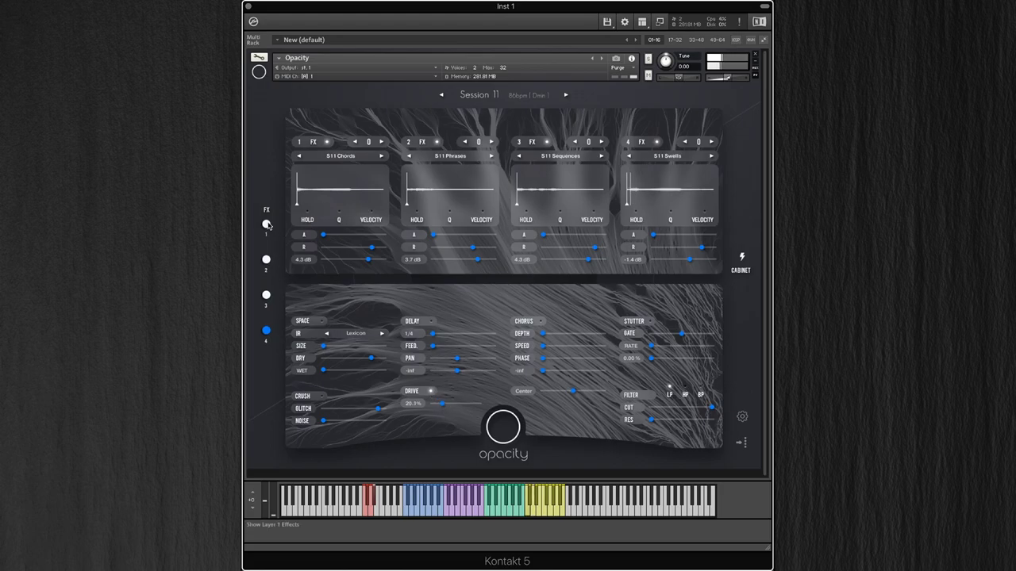
left_click(265, 224)
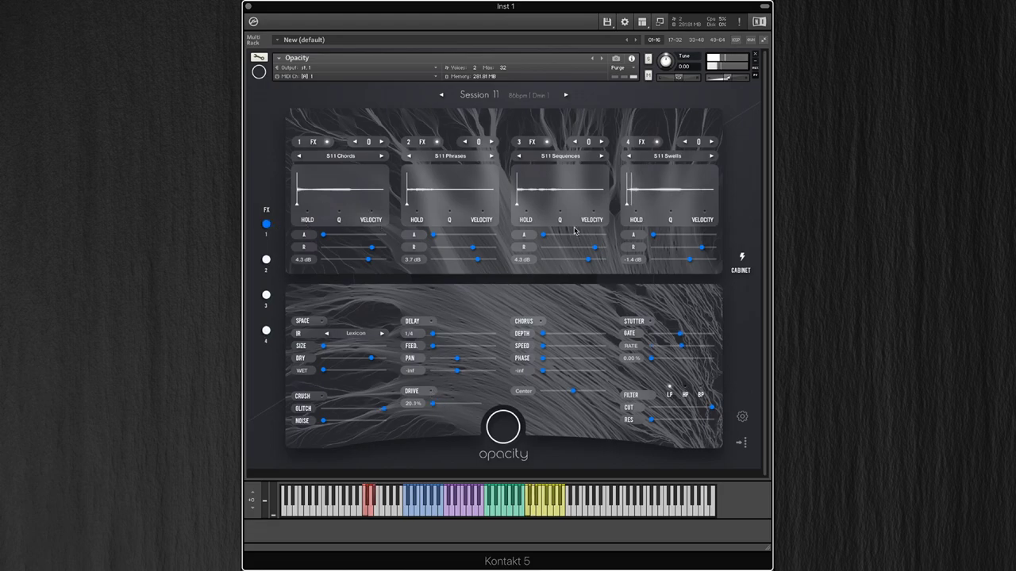
left_click(649, 320)
left_click_drag(652, 359, 691, 360)
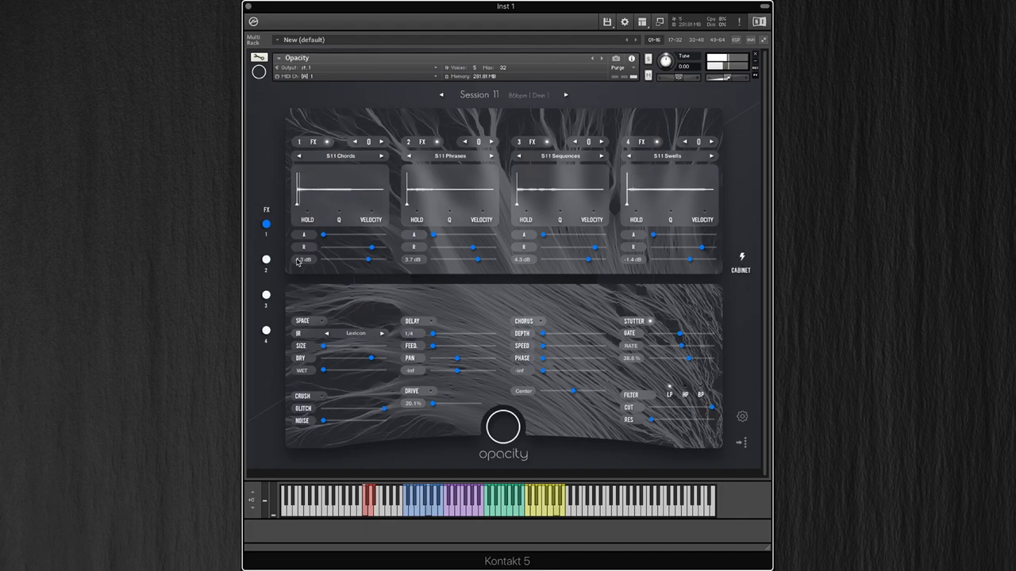
Turn on layer 2's Tweed Green cabinet with air 68.6% and size 66.2%
left_click(266, 259)
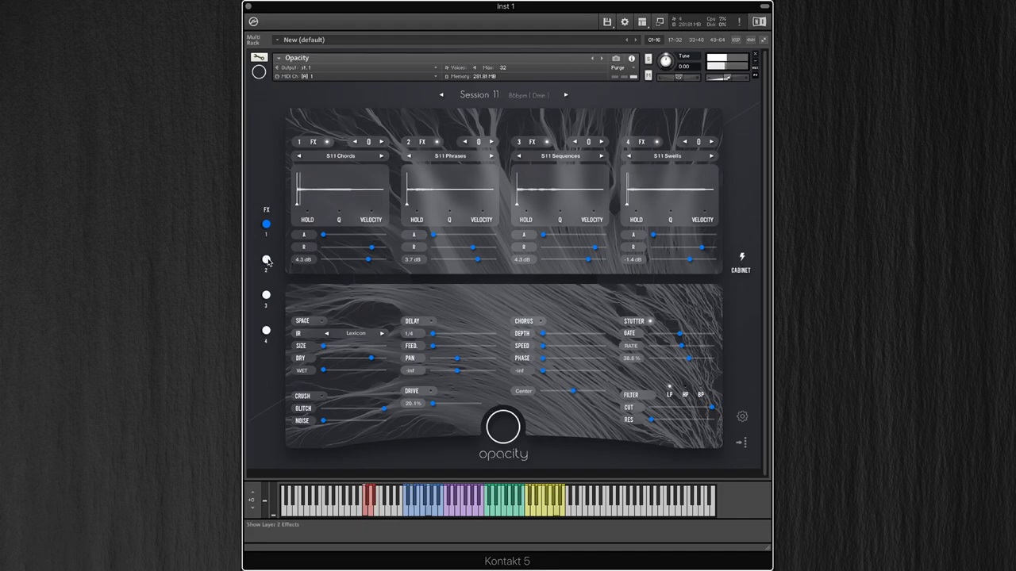
left_click(742, 261)
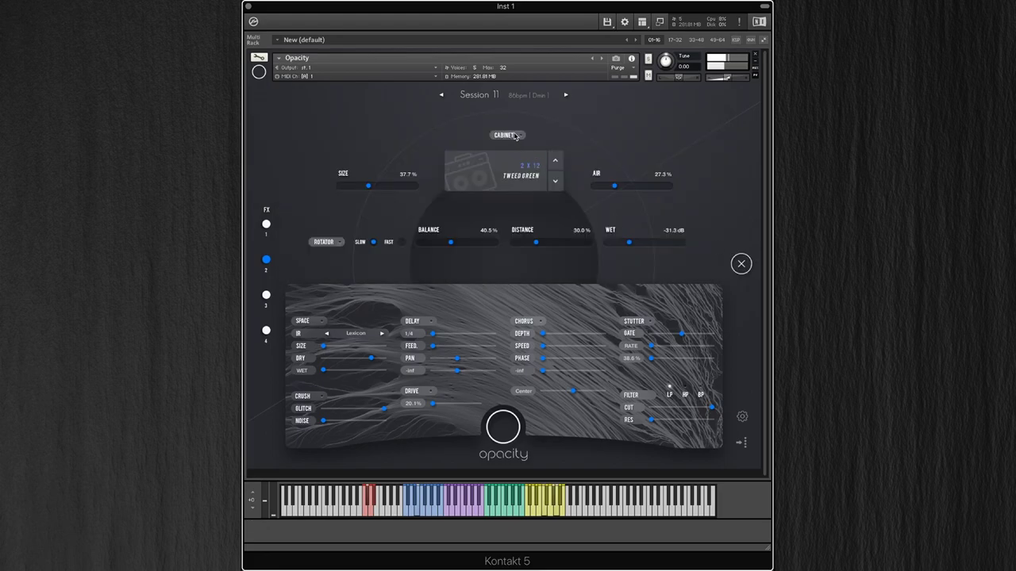
left_click_drag(614, 186, 649, 188)
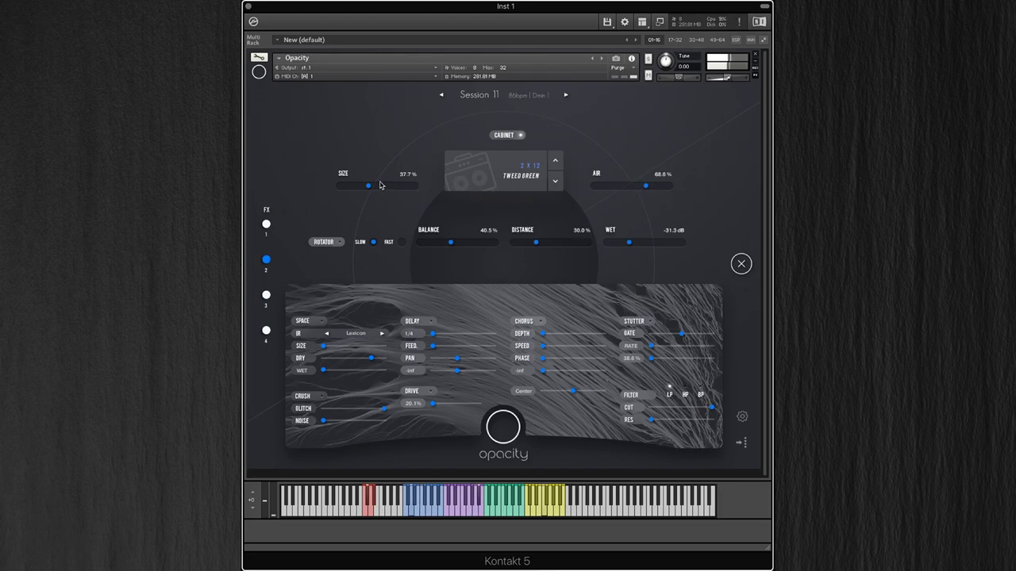
left_click_drag(379, 187, 401, 188)
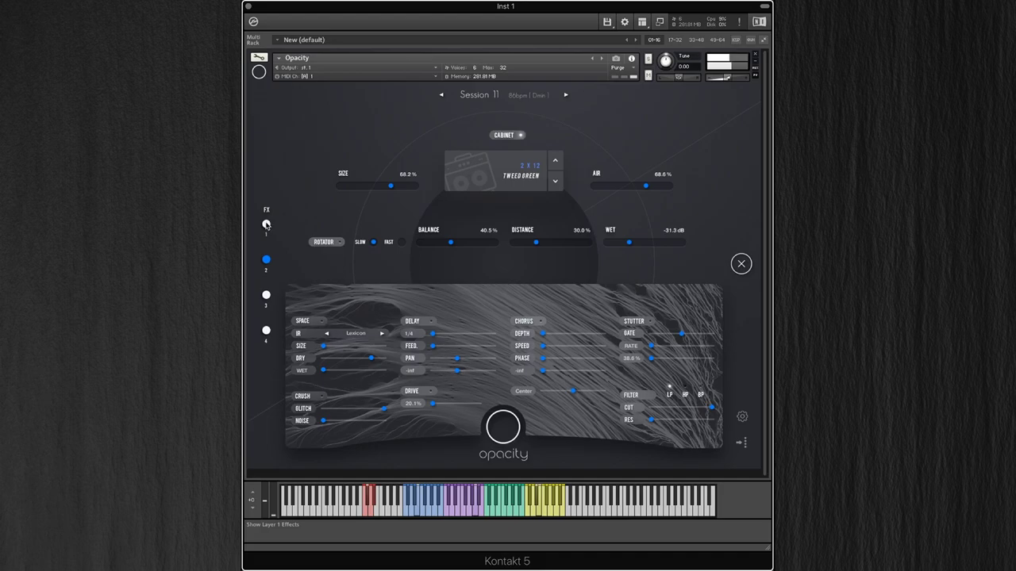
left_click(266, 295)
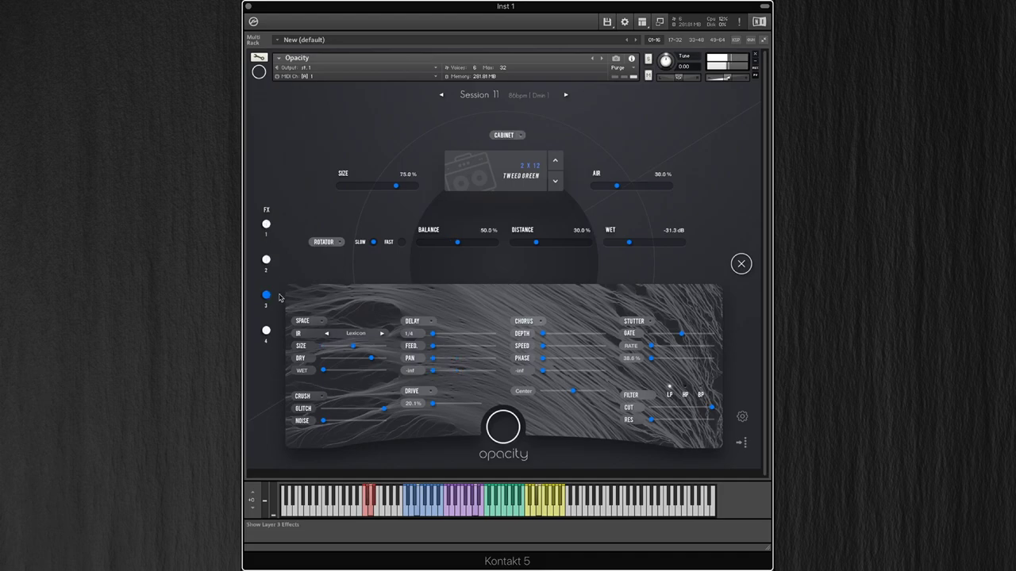
Give layer 3 a shorter, louder delay and chorus with more depth at -4.7 wet
left_click(742, 264)
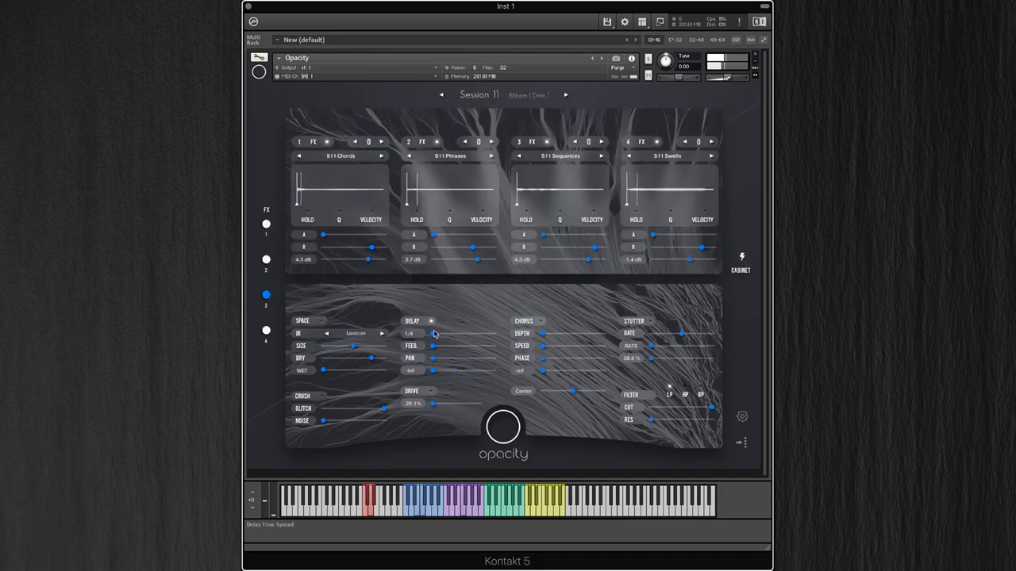
left_click_drag(433, 335, 457, 334)
mouse_move(433, 371)
left_mouse_down()
mouse_move(466, 373)
mouse_move(463, 335)
mouse_move(466, 347)
left_mouse_up()
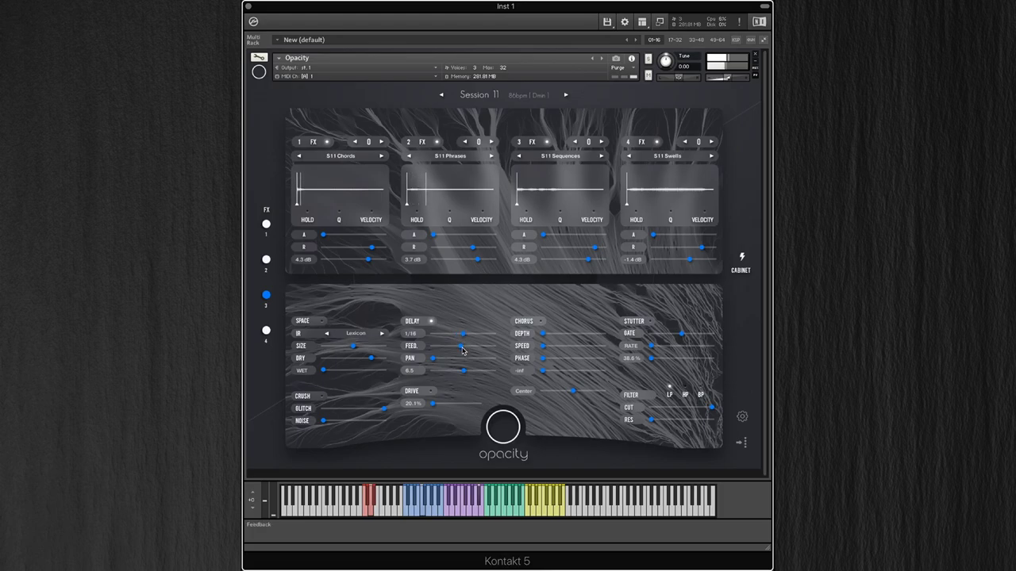
left_click(542, 321)
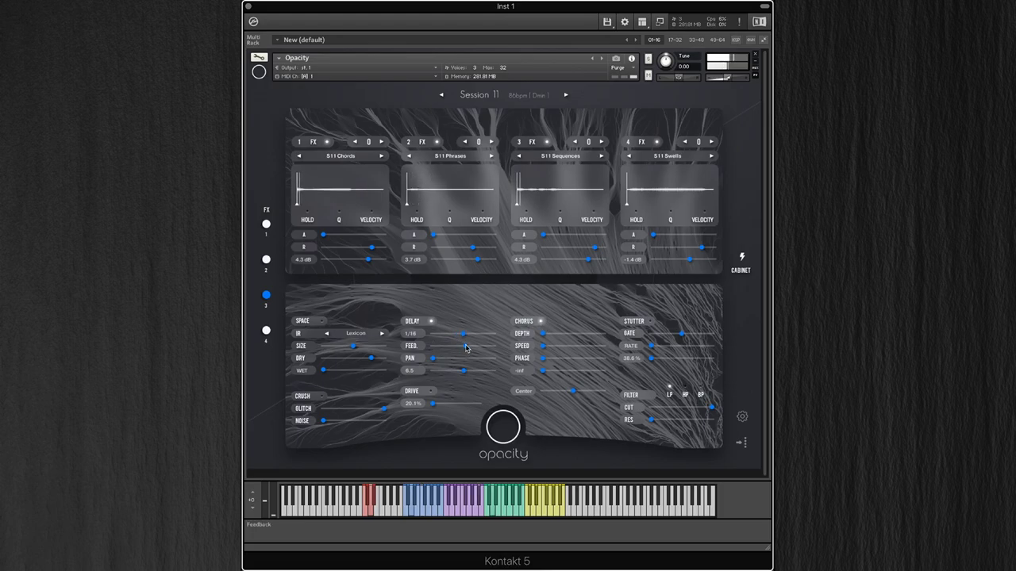
left_click_drag(542, 339, 557, 336)
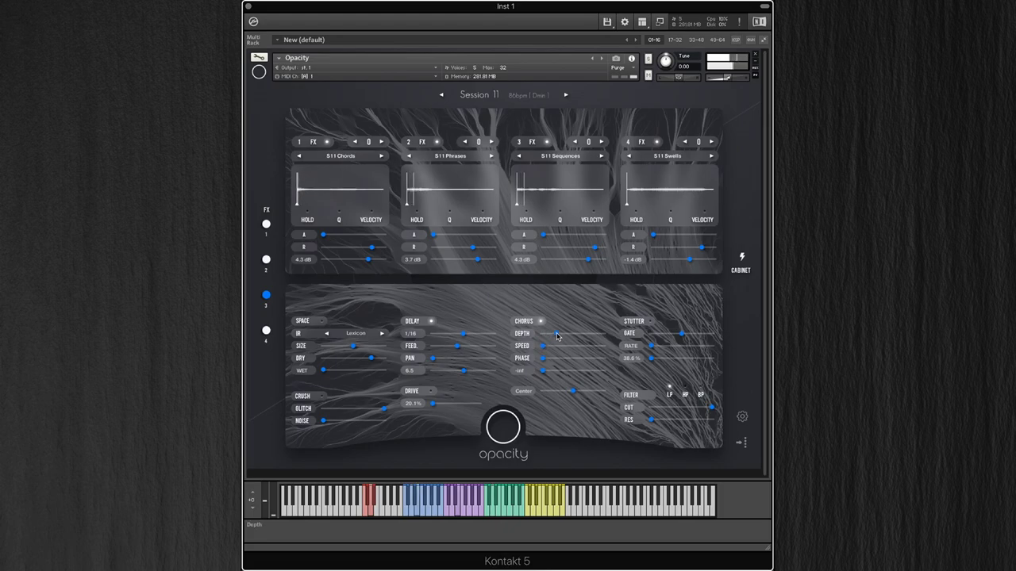
left_click_drag(543, 370, 562, 373)
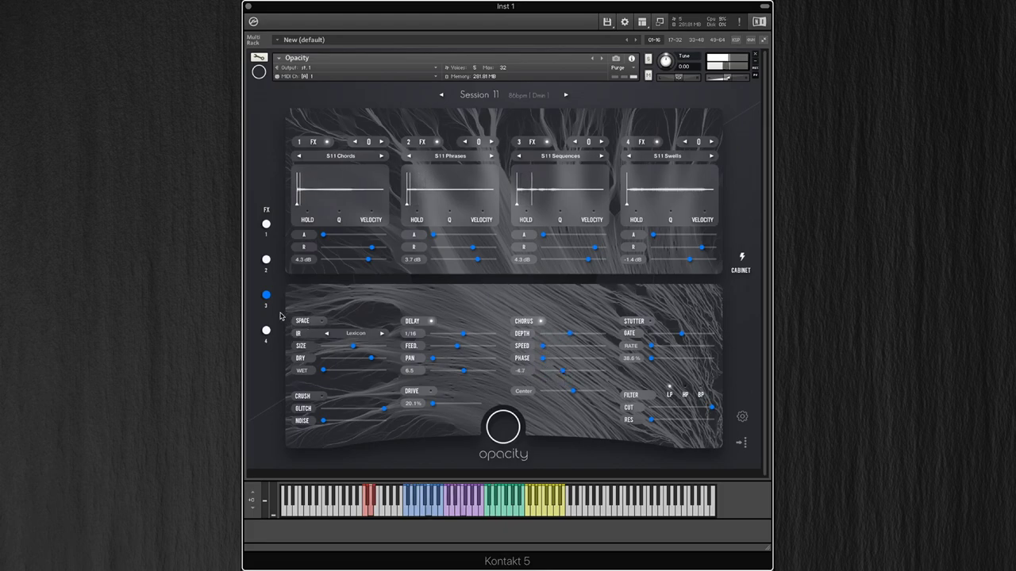
Switch on layer 1's space reverb and enlarge its size
left_click(267, 332)
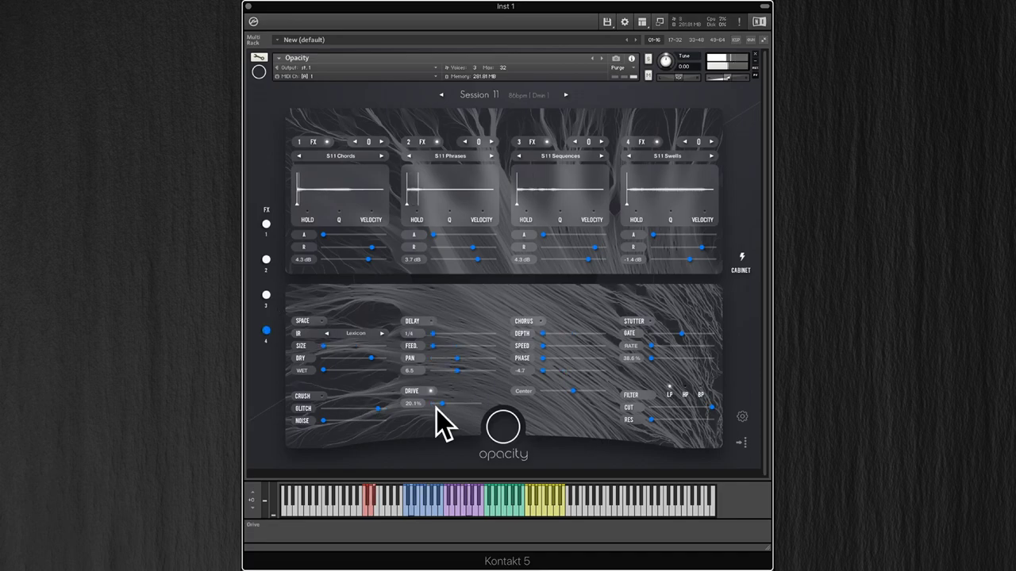
left_click(267, 224)
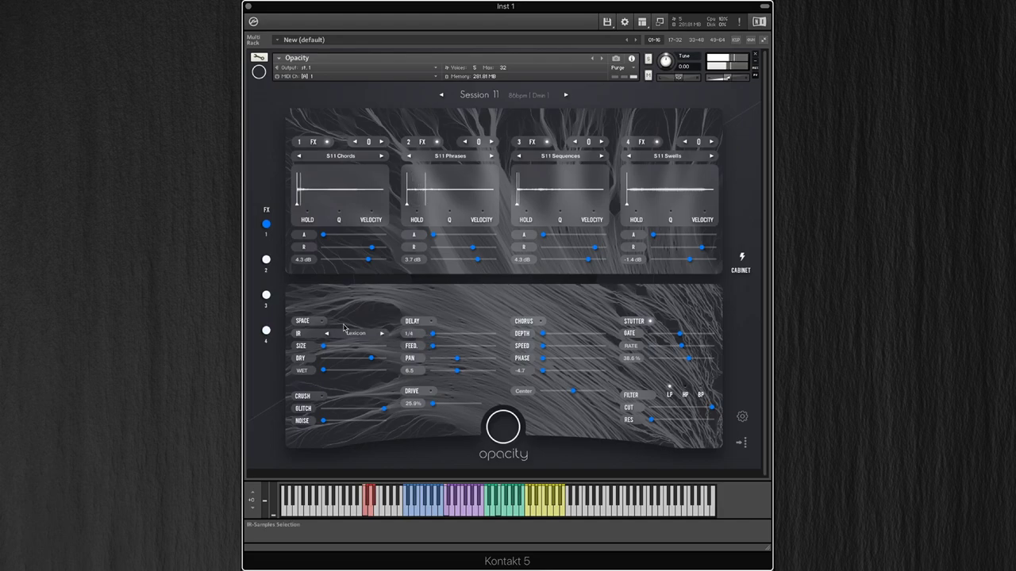
left_click(322, 321)
mouse_move(324, 346)
left_mouse_down()
mouse_move(359, 346)
mouse_move(367, 374)
left_mouse_up()
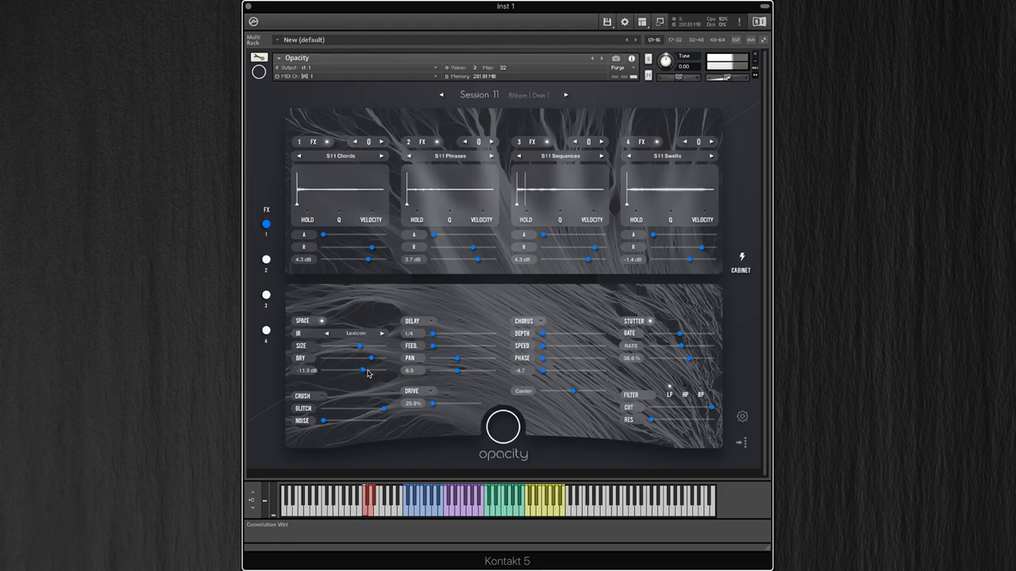